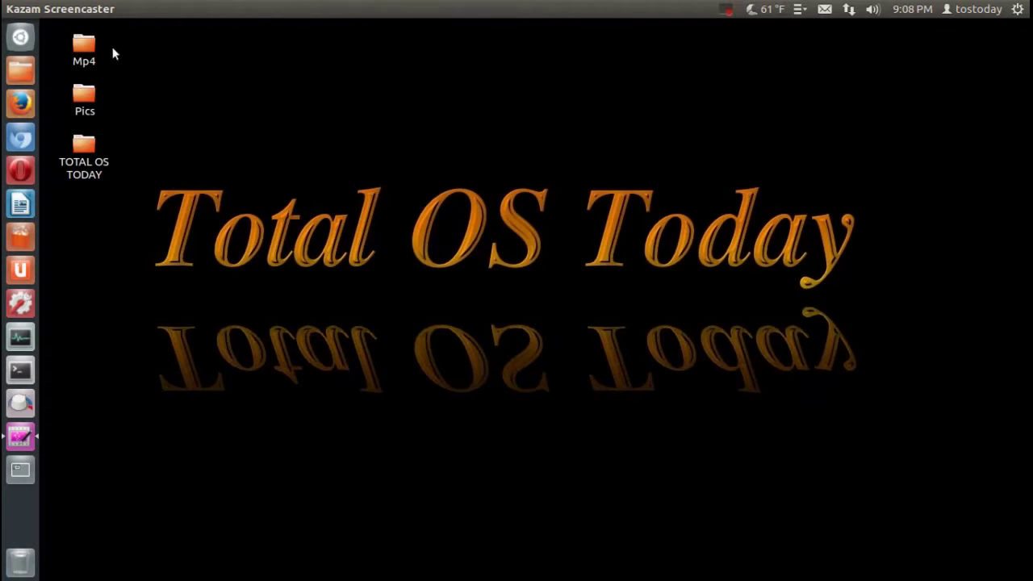
- Open CompizConfig Settings Manager, accept its caution warning and move its window away from the launcher
click(21, 38)
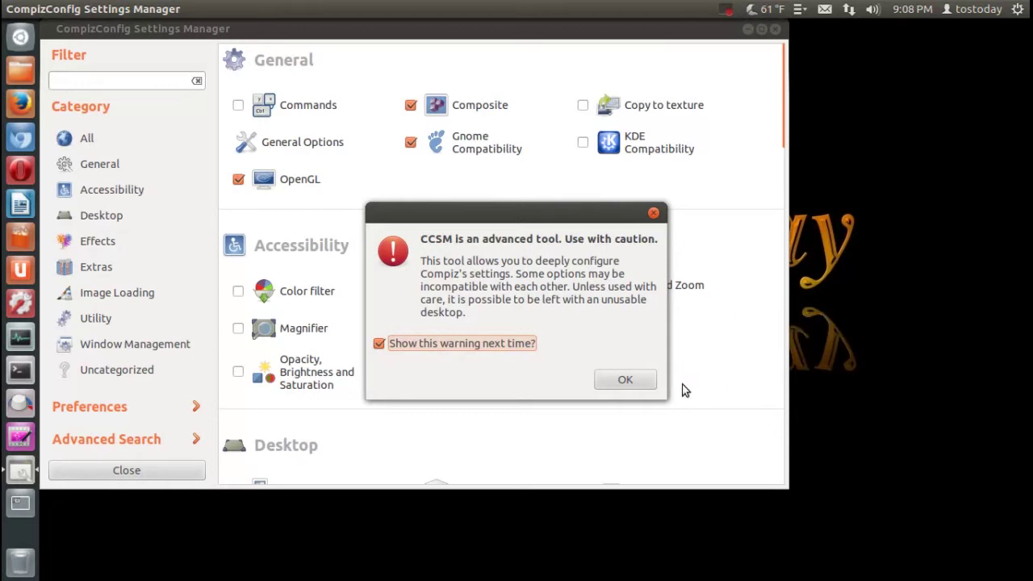
click(644, 384)
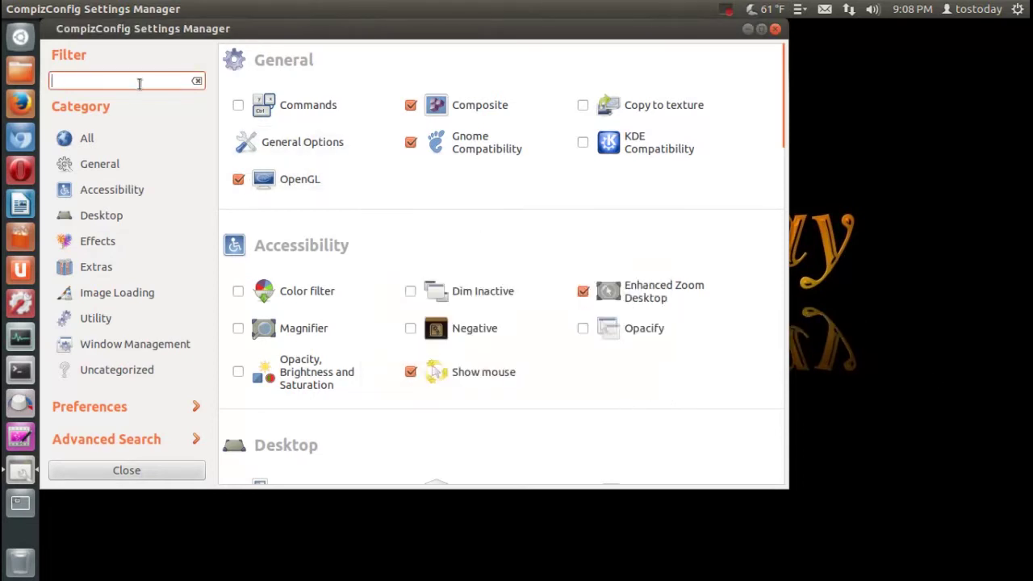
drag(246, 37, 307, 45)
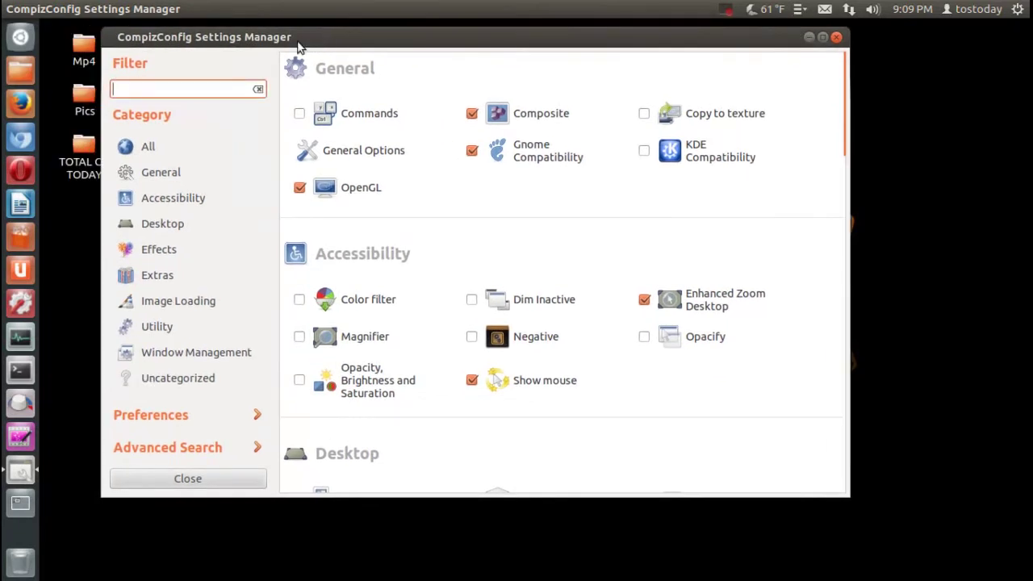
- Find the Wobbly Windows plugin by filtering for "wob", enable it and test the effect by moving the window
click(218, 88)
text(wob)
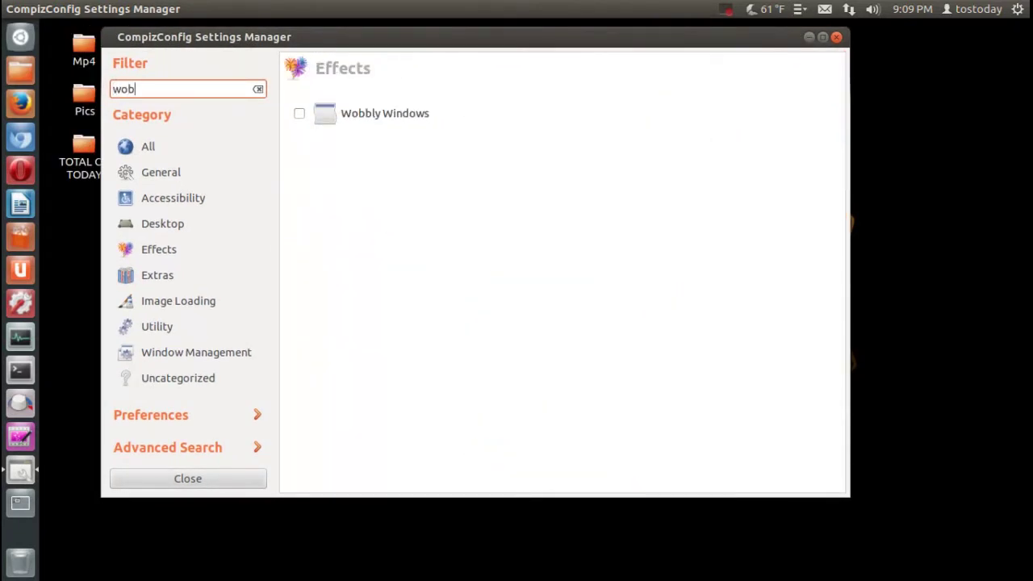
click(300, 116)
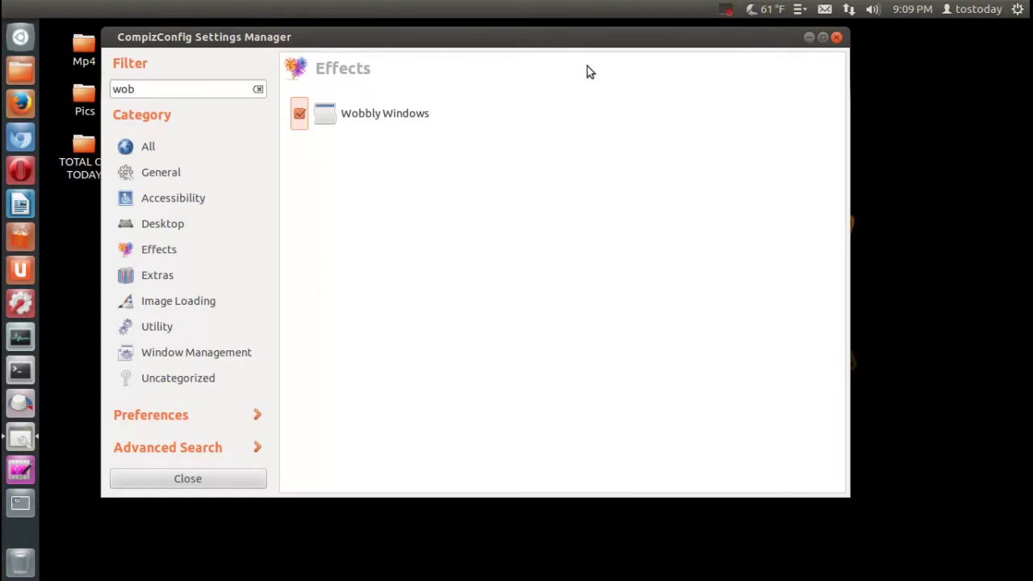
drag(579, 40, 608, 67)
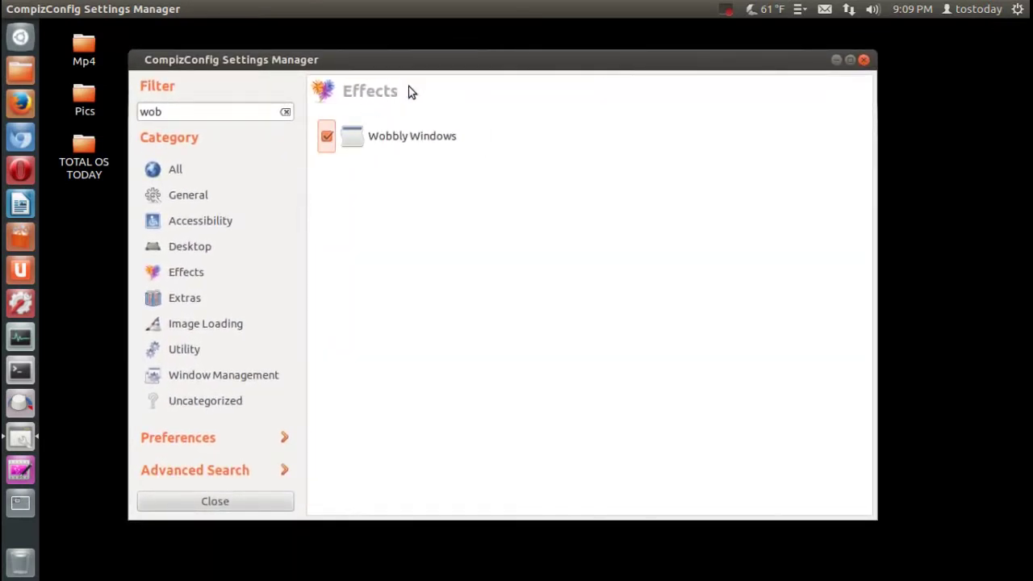
drag(492, 69, 560, 67)
- Look up the plugins matching "mouse", then close the settings manager and start the Show mouse effect on the desktop
click(212, 111)
double_click(214, 113)
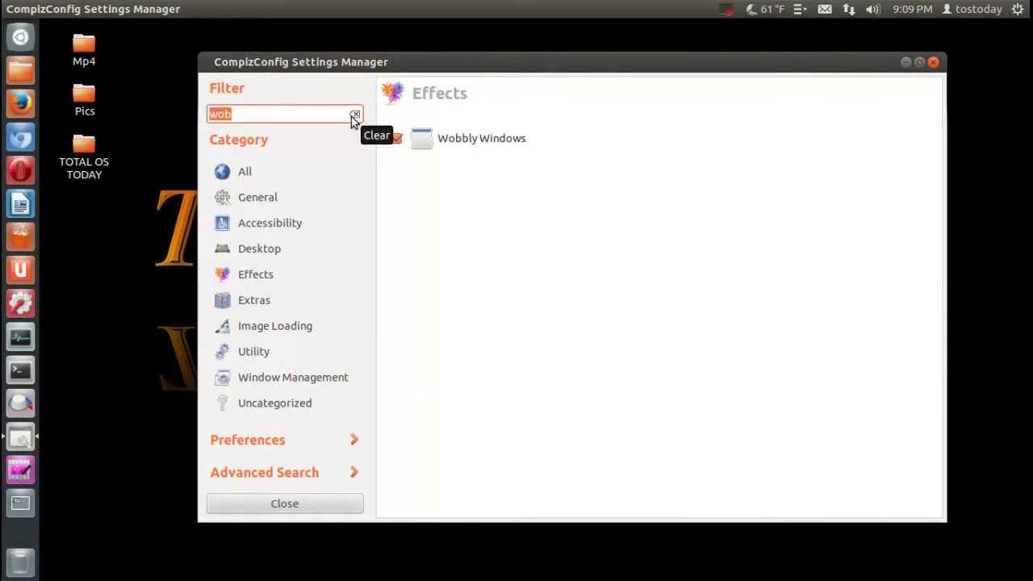
text(mouse)
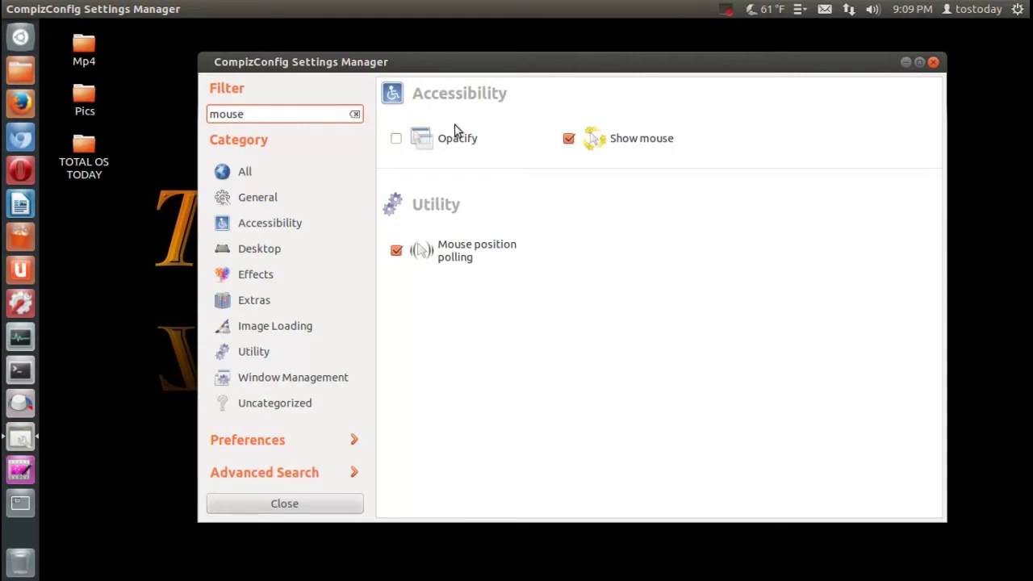
click(932, 63)
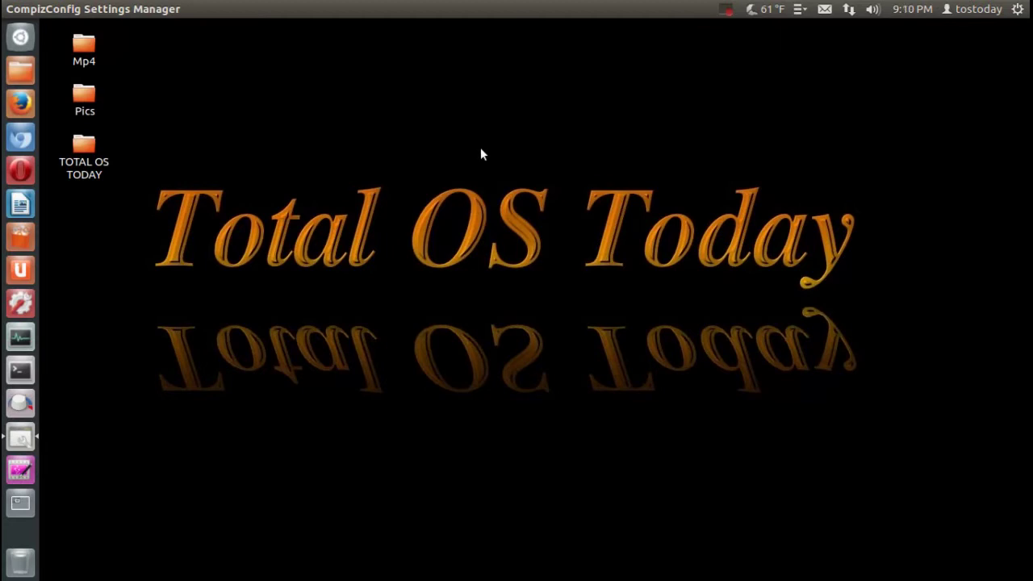
key(super+k)
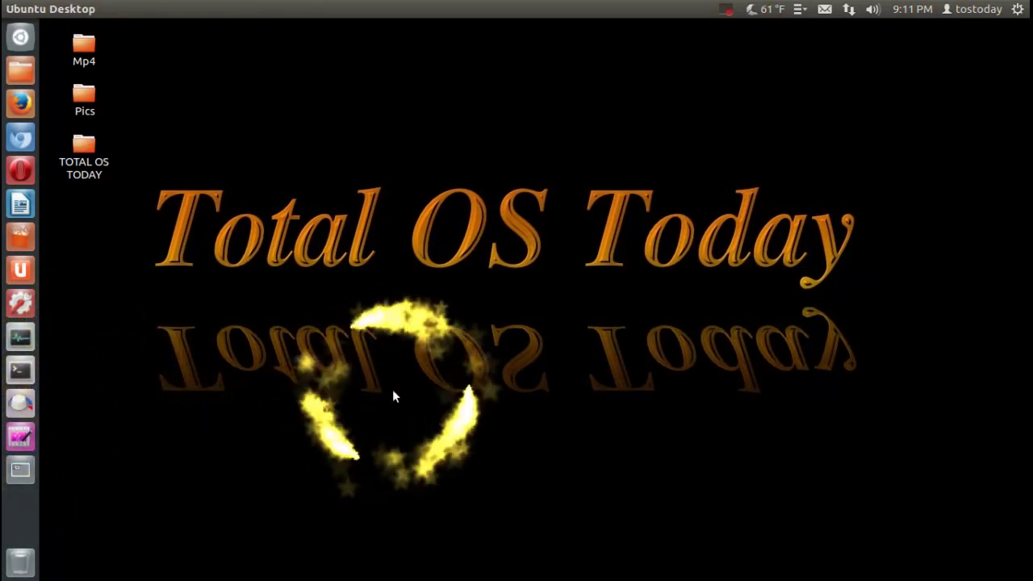
- Reopen CompizConfig Settings Manager by searching for "ccsm" and accept its caution warning
key(super)
text(ccm)
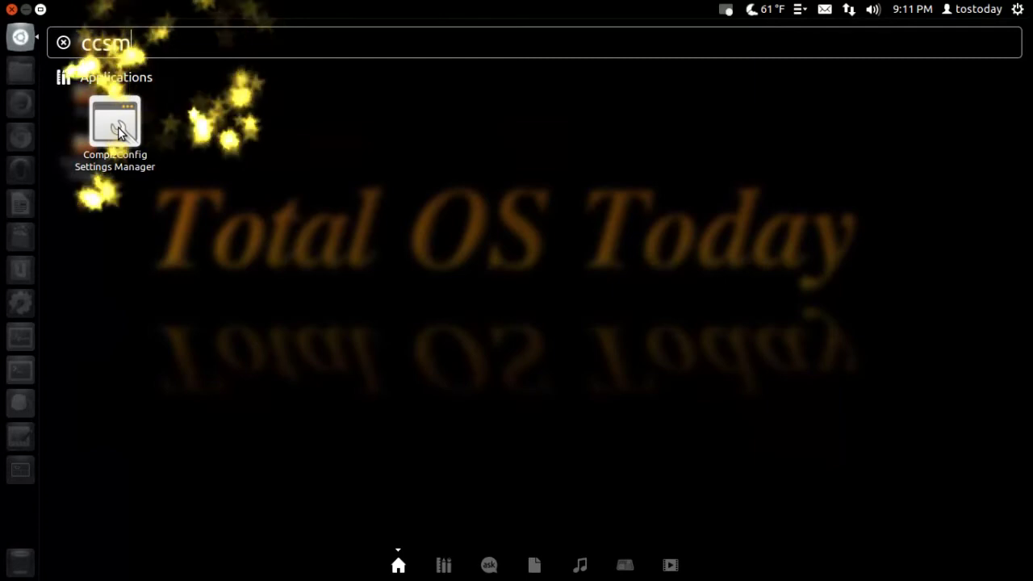
click(118, 127)
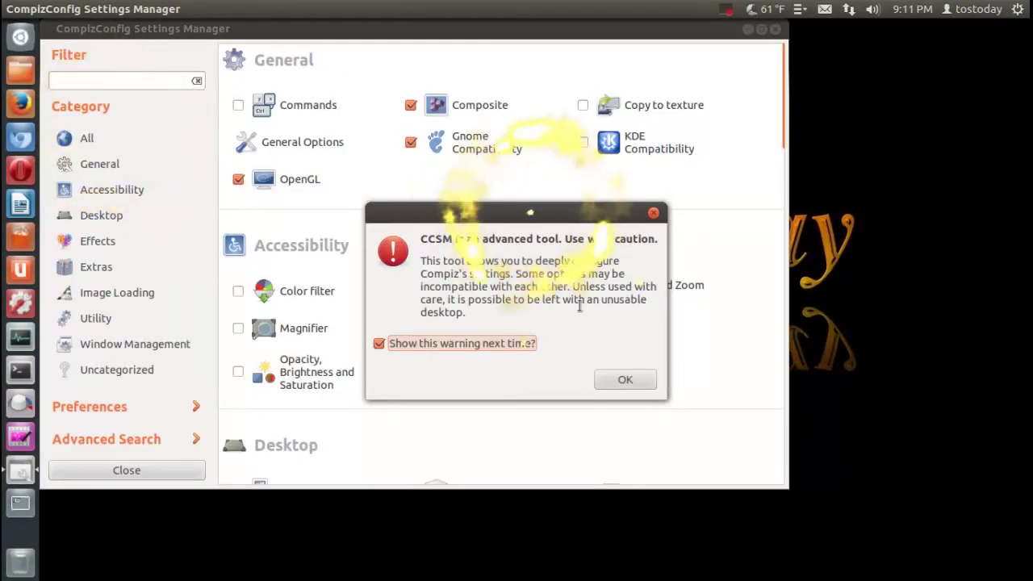
click(622, 380)
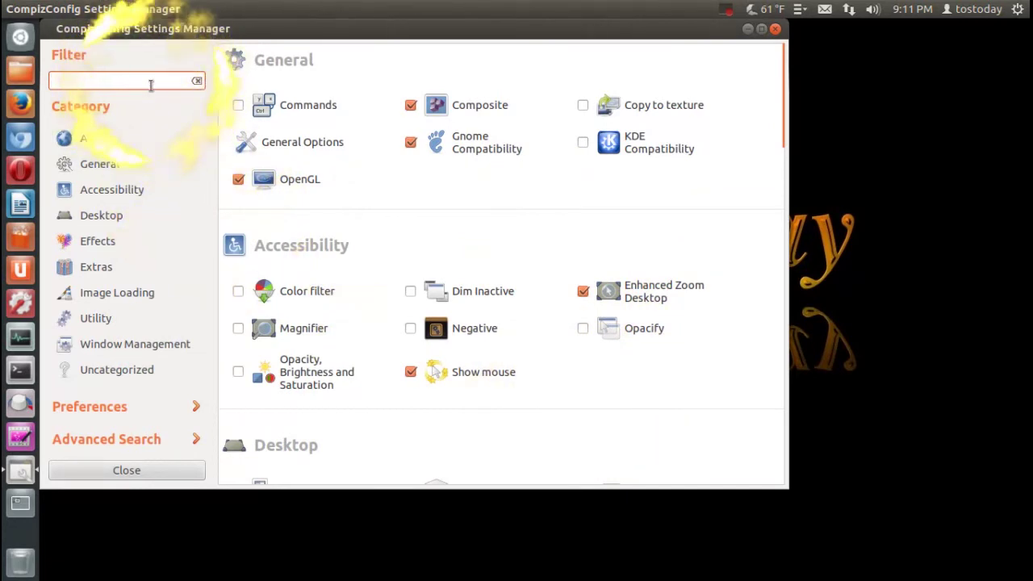
- Filter the plugins for "mouse" and open the particle options of Show mouse
text(mouse)
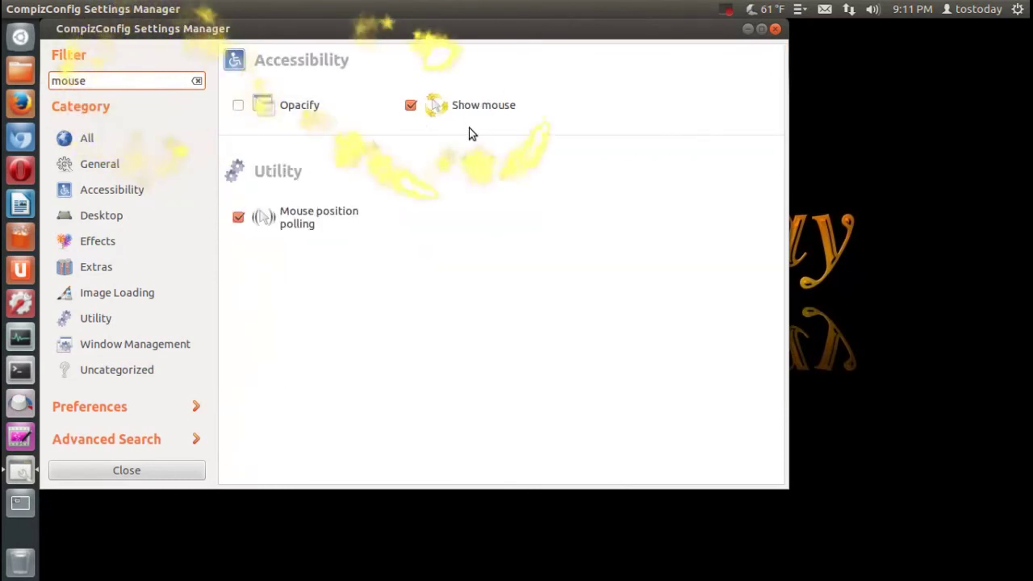
click(444, 115)
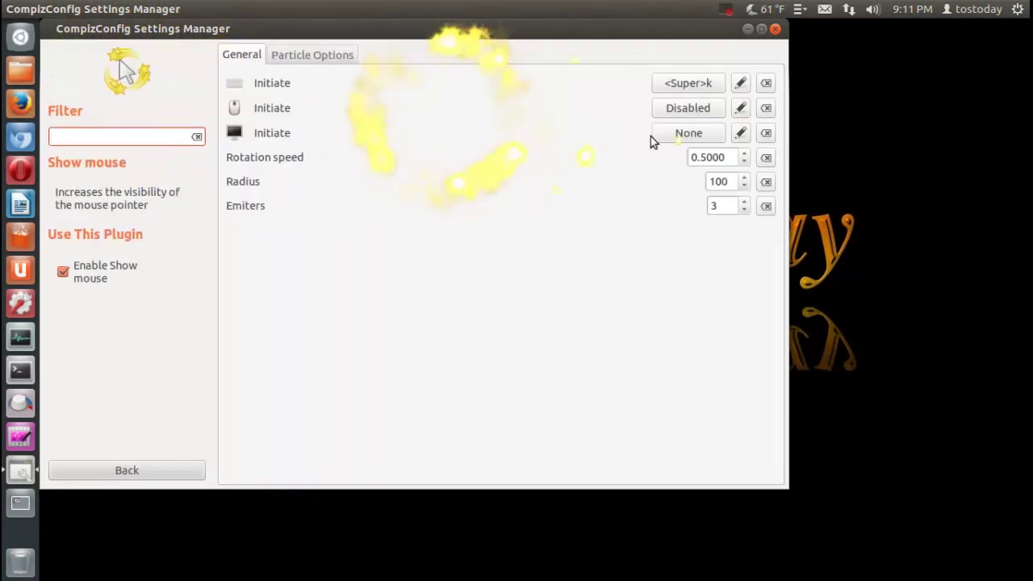
click(325, 59)
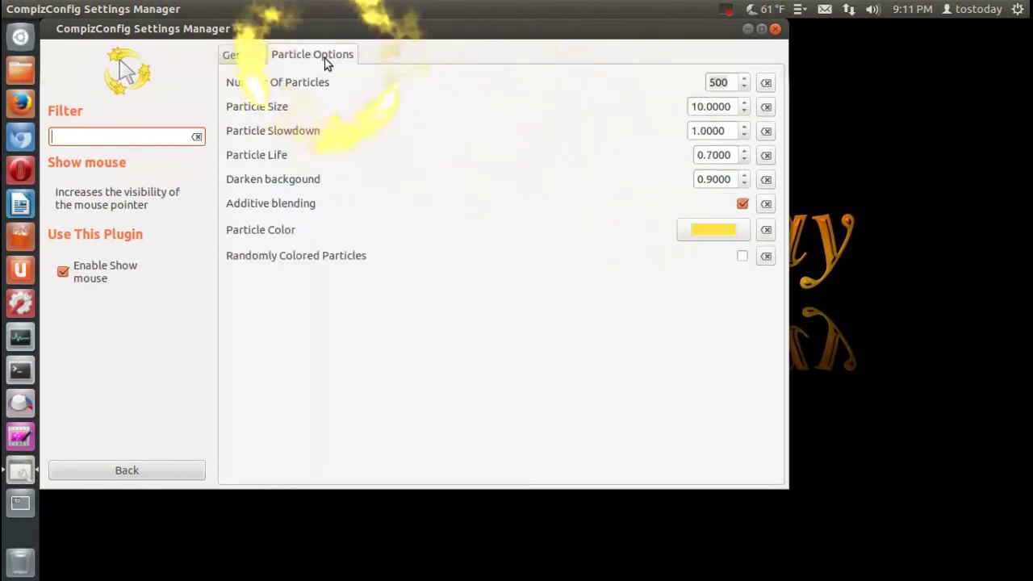
- Set the Show mouse particle color to the pale yellow #E7D88B
click(699, 232)
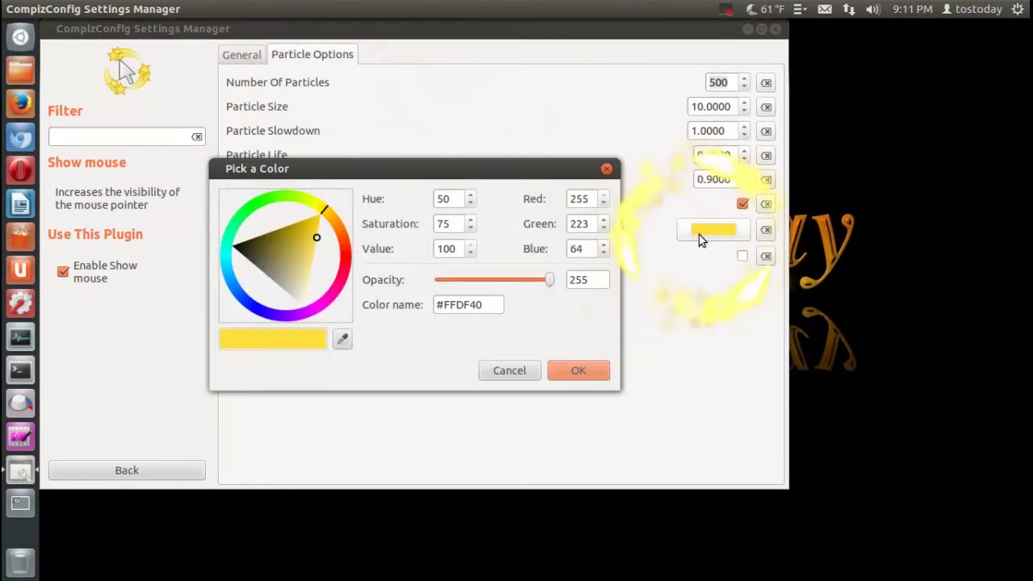
click(289, 264)
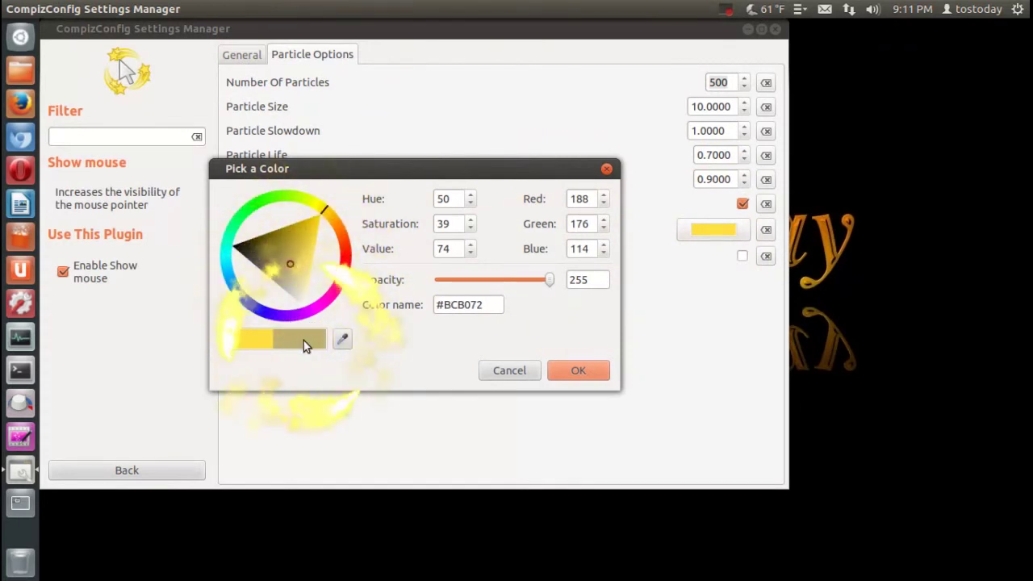
drag(295, 278, 292, 264)
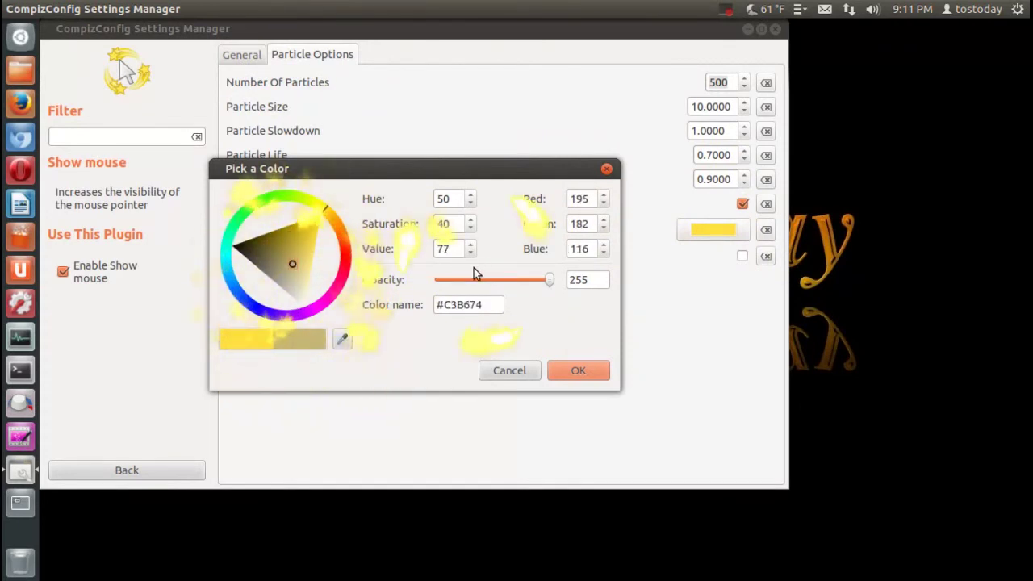
click(306, 267)
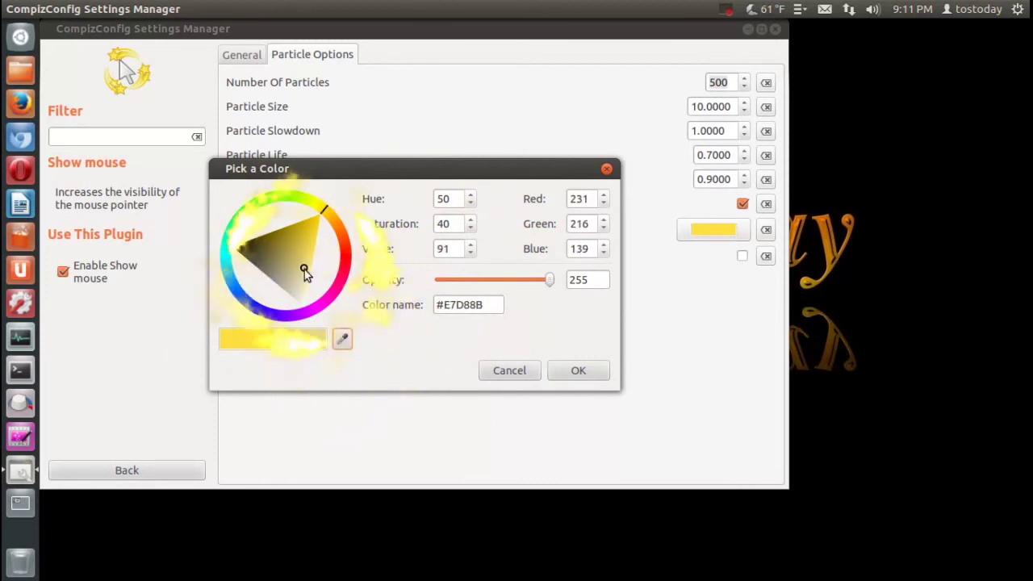
click(578, 371)
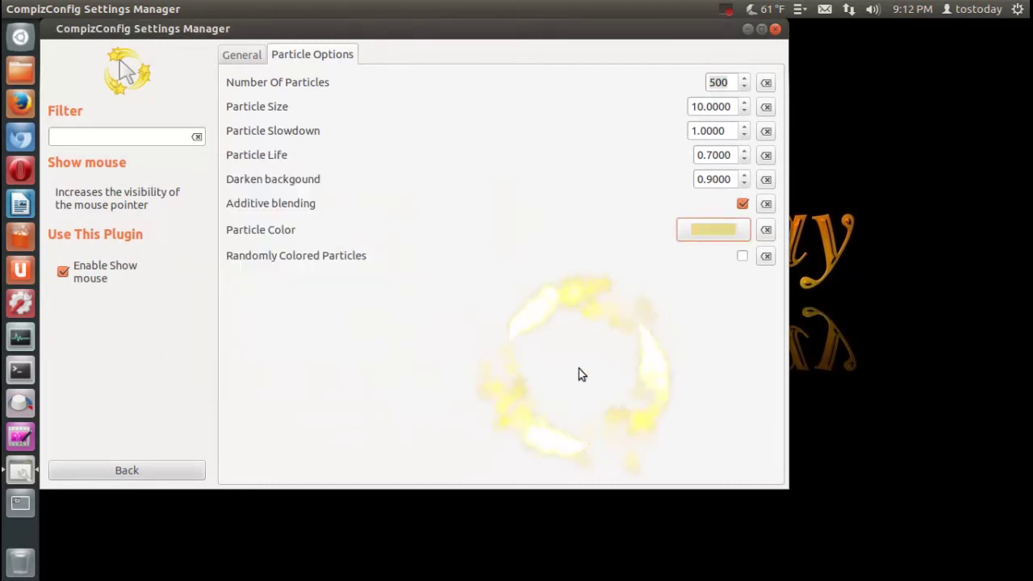
- Change the particle color to the dark olive #504821
click(699, 235)
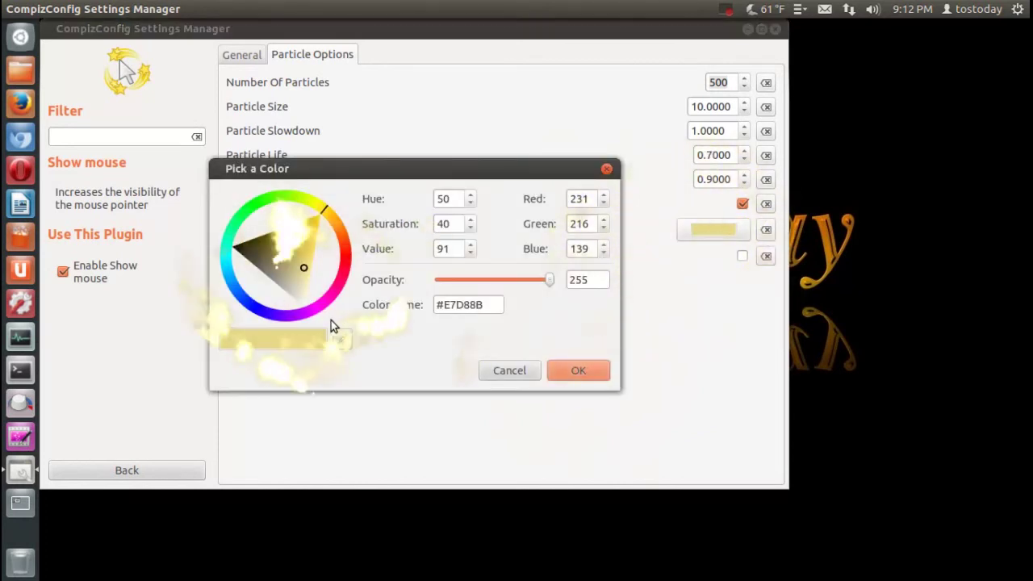
click(257, 247)
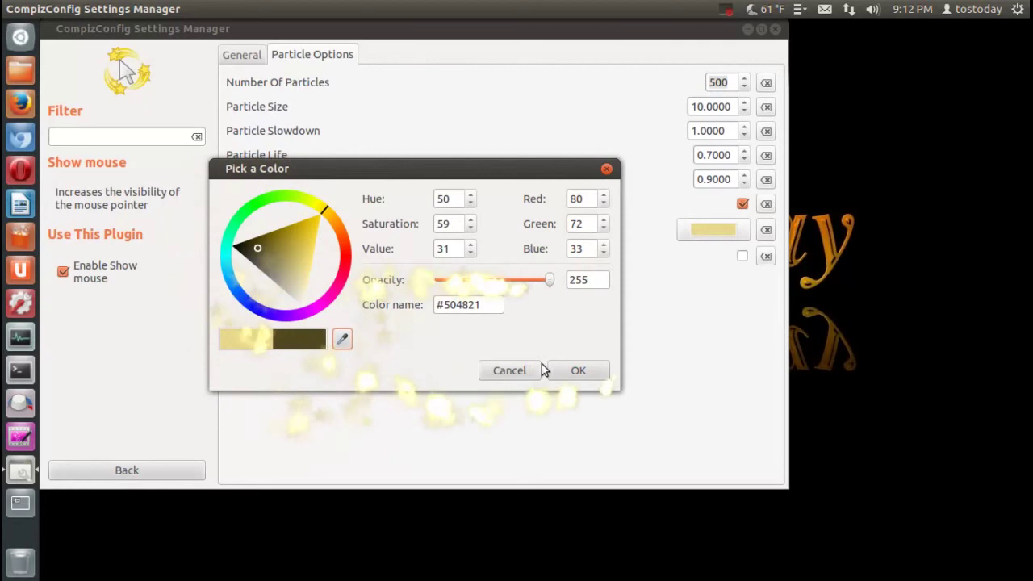
click(565, 372)
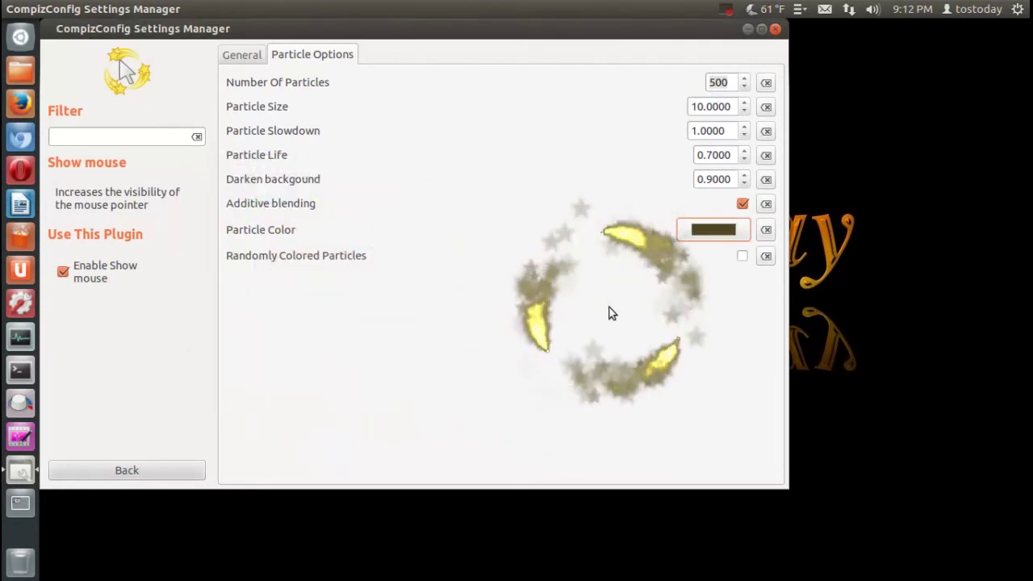
- Lower the Show mouse particle size to 0.1
click(743, 111)
click(743, 111)
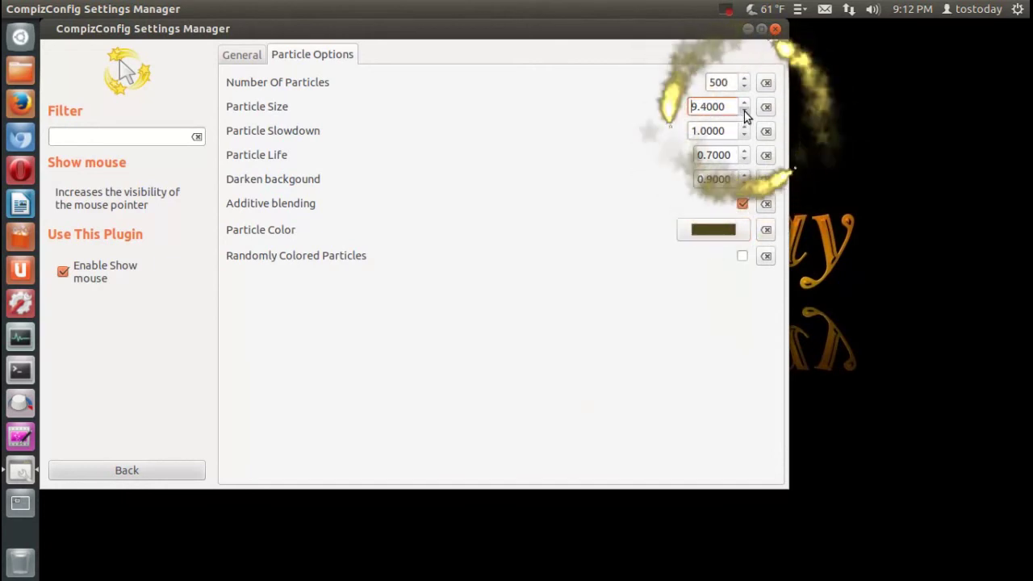
click(743, 112)
drag(743, 111, 743, 111)
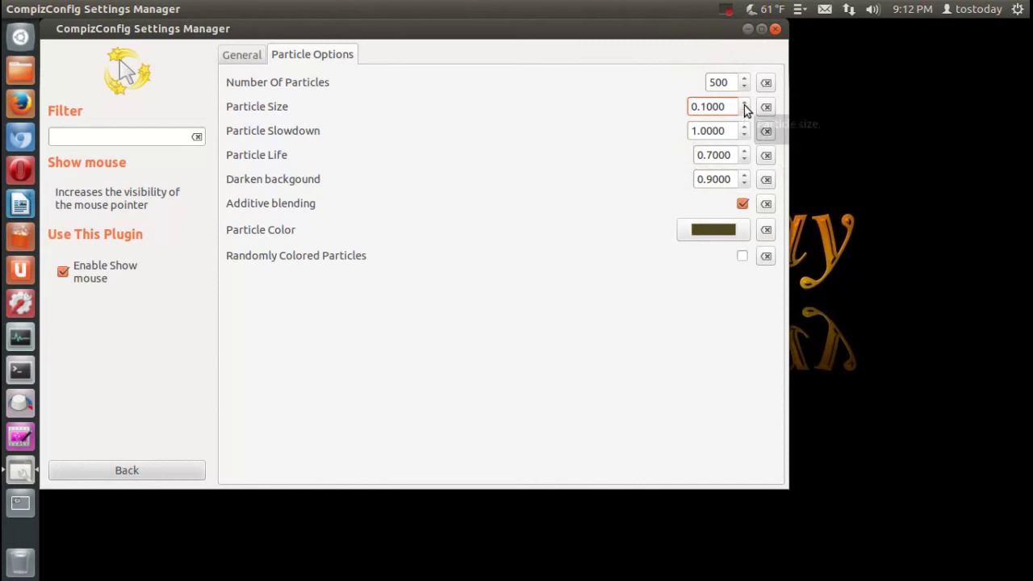
- Raise the particle size to 13.3 and reduce the number of particles to 193
double_click(744, 102)
click(744, 103)
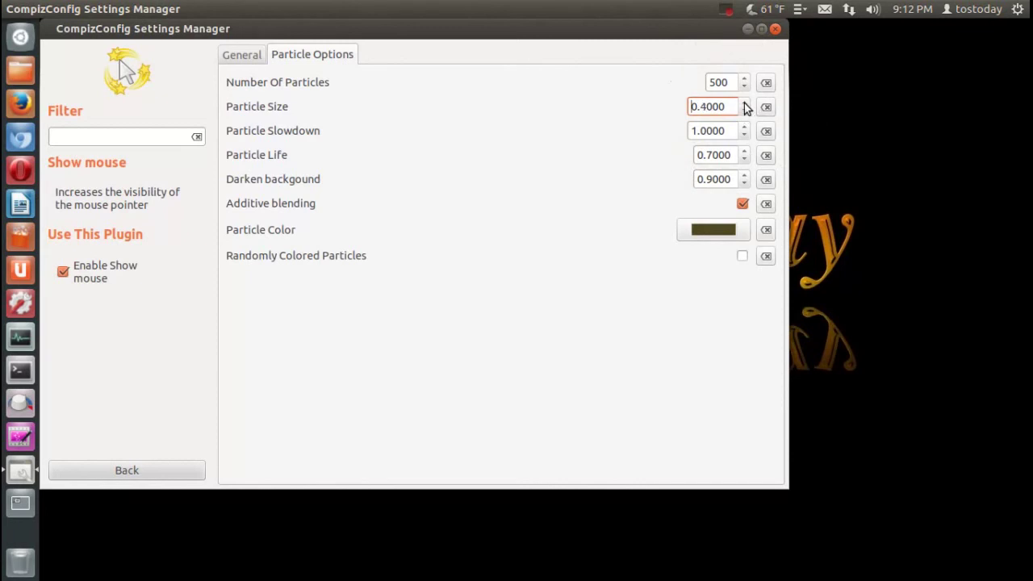
triple_click(744, 103)
triple_click(744, 102)
drag(744, 102, 744, 103)
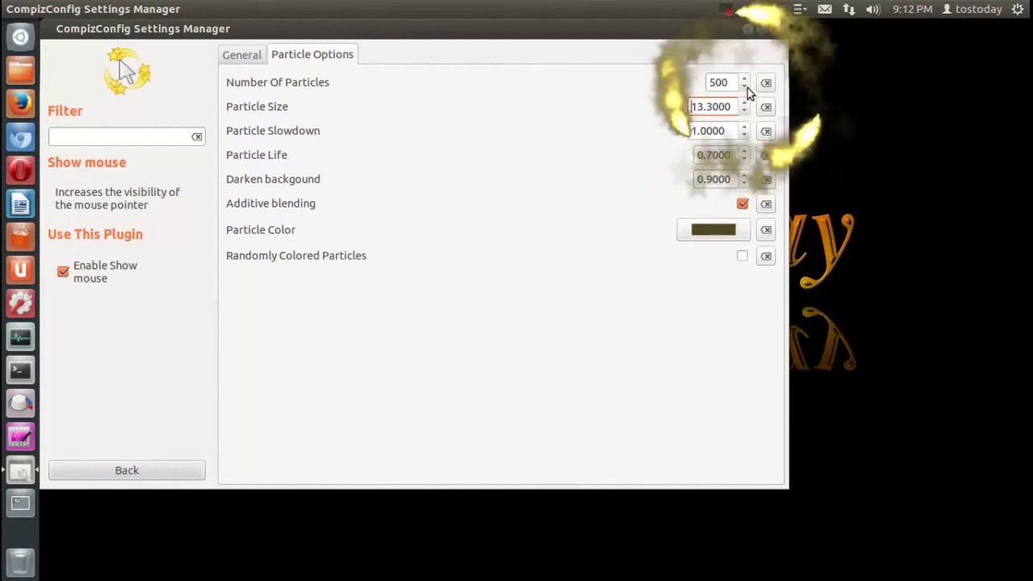
drag(747, 88, 747, 88)
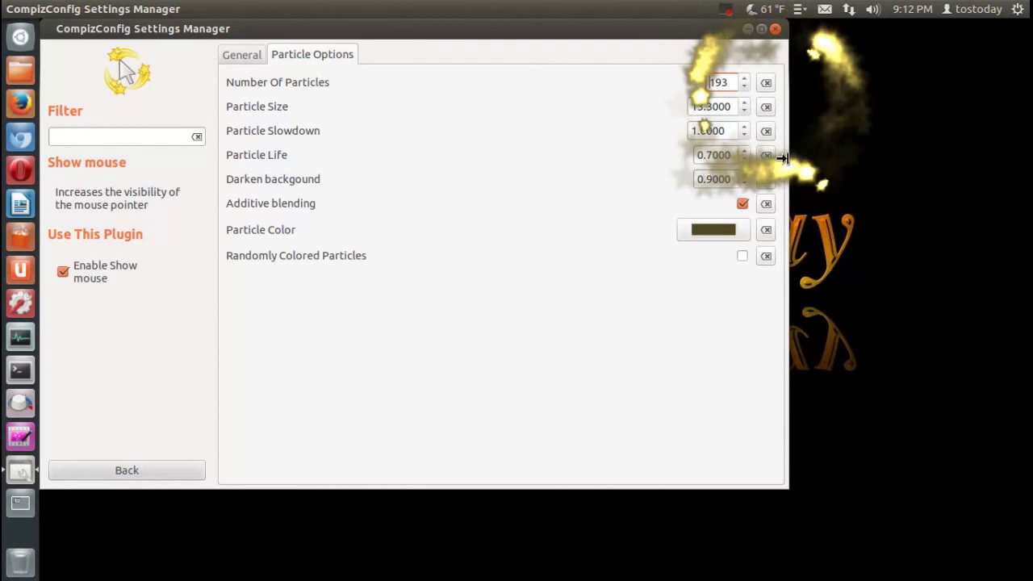
- Reset the number of particles, particle size, slowdown, particle color and random coloring to their defaults
click(765, 84)
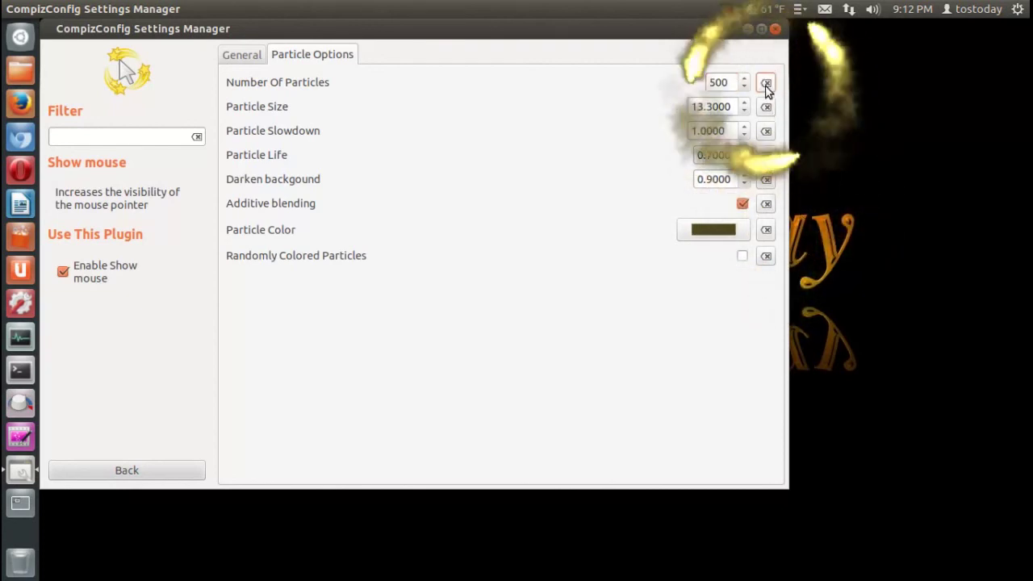
click(767, 108)
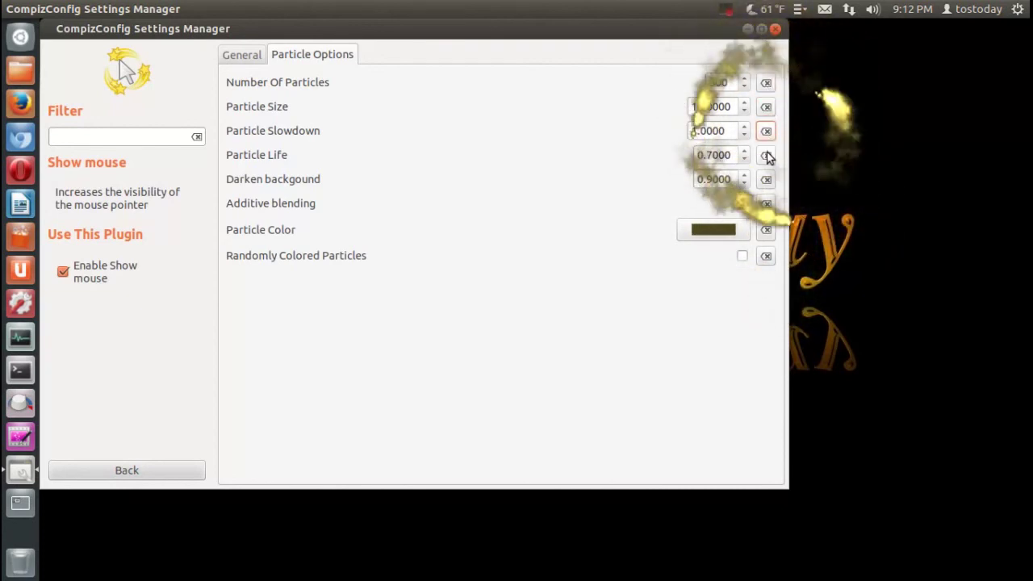
click(767, 230)
click(766, 257)
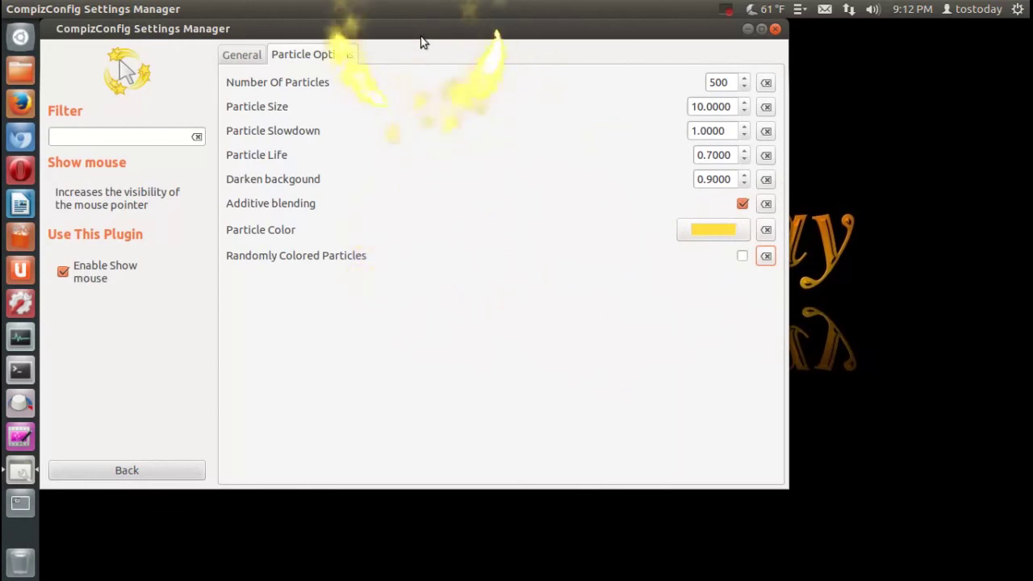
- Move the settings window toward the middle of the desktop and close it
drag(419, 41, 527, 121)
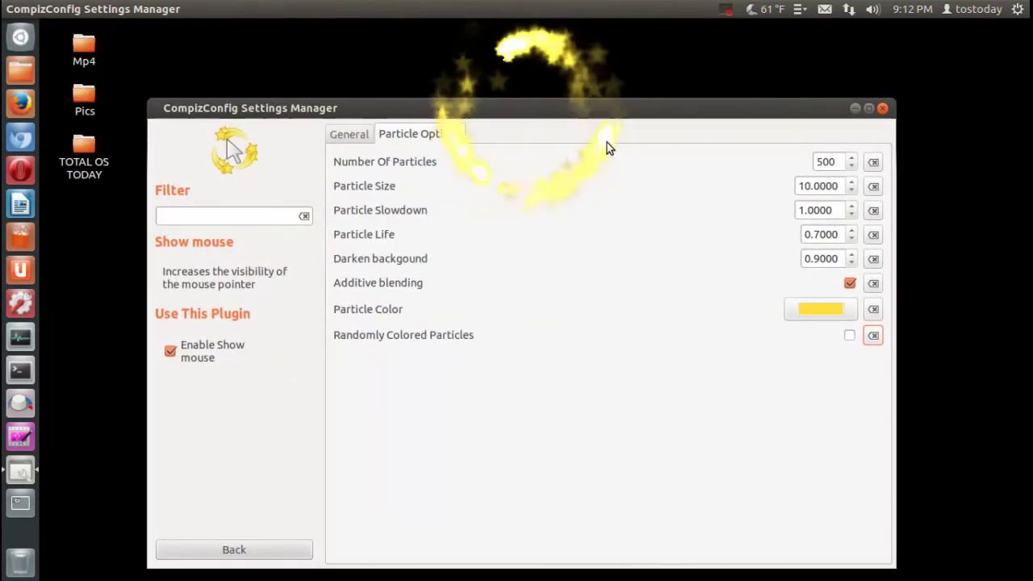
click(881, 109)
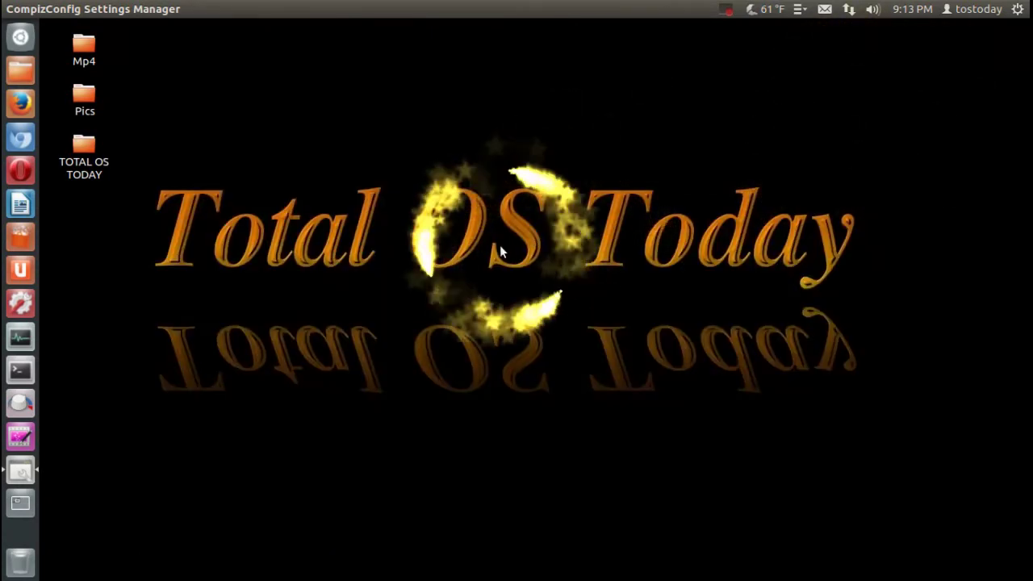